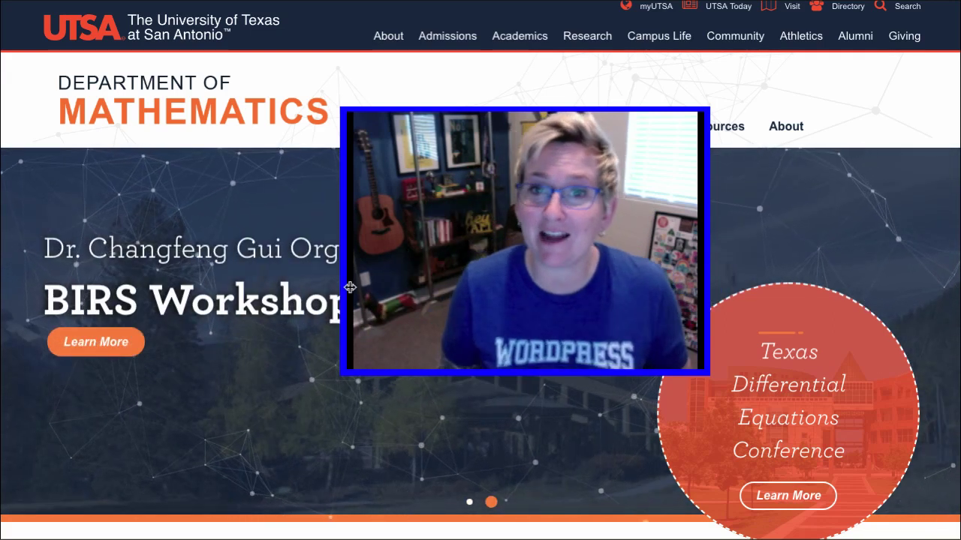
- Switch from the UTSA Mathematics page to the WP Wednesday site's home page
{"action": "left_click", "coordinate": [441, 75]}
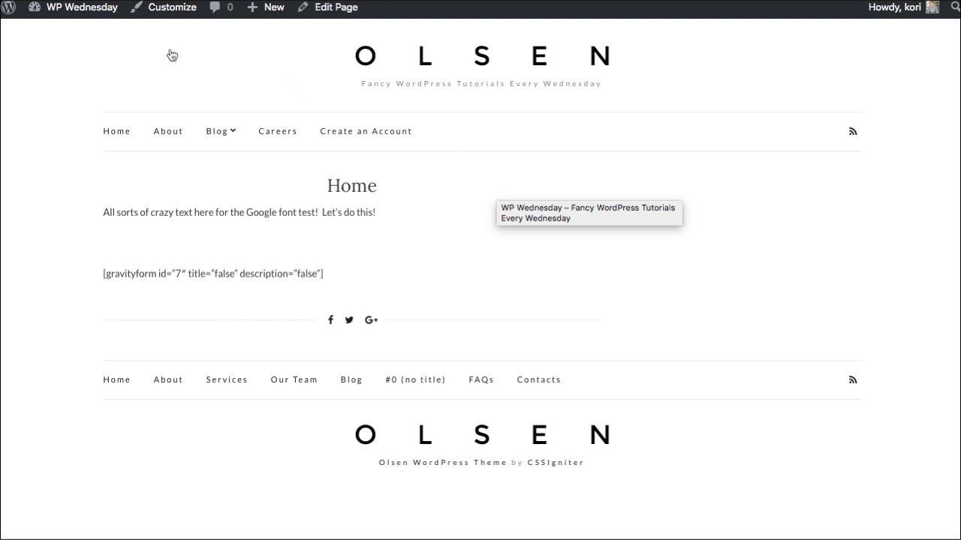
- Open the Head, Footer and Post Injections plugin page and read through its description
{"action": "left_click", "coordinate": [24, 36]}
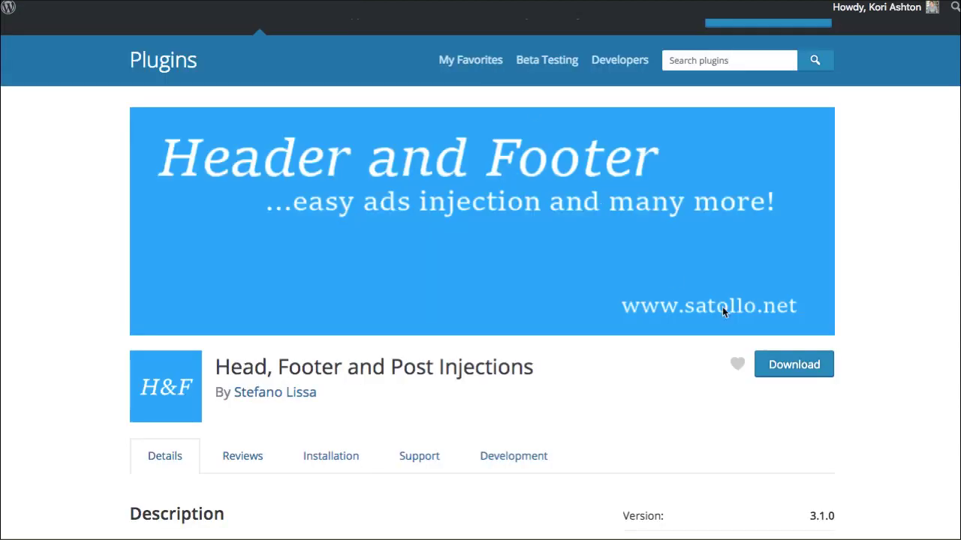
{"action": "scroll", "coordinate": [881, 309], "scroll_direction": "down", "scroll_amount": 5}
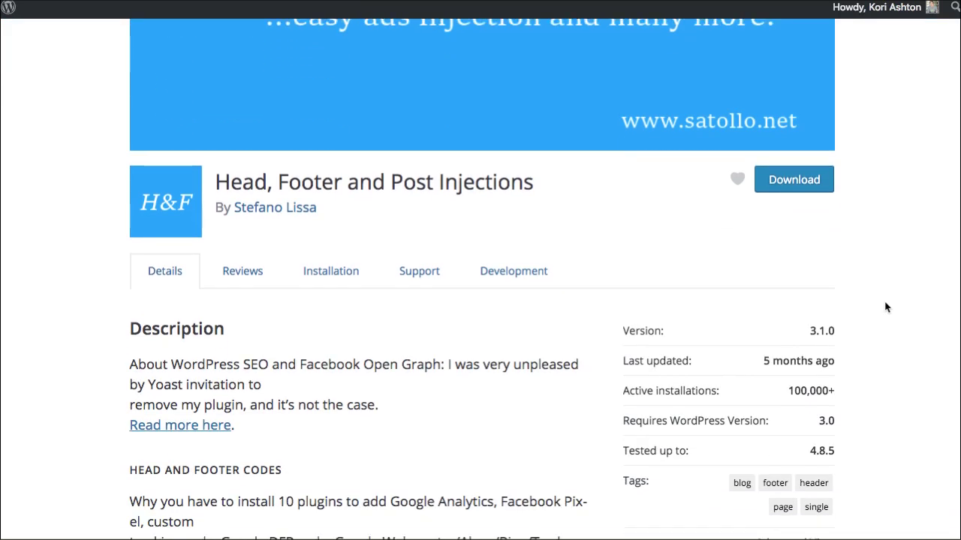
{"action": "scroll", "coordinate": [860, 314], "scroll_direction": "down", "scroll_amount": 3}
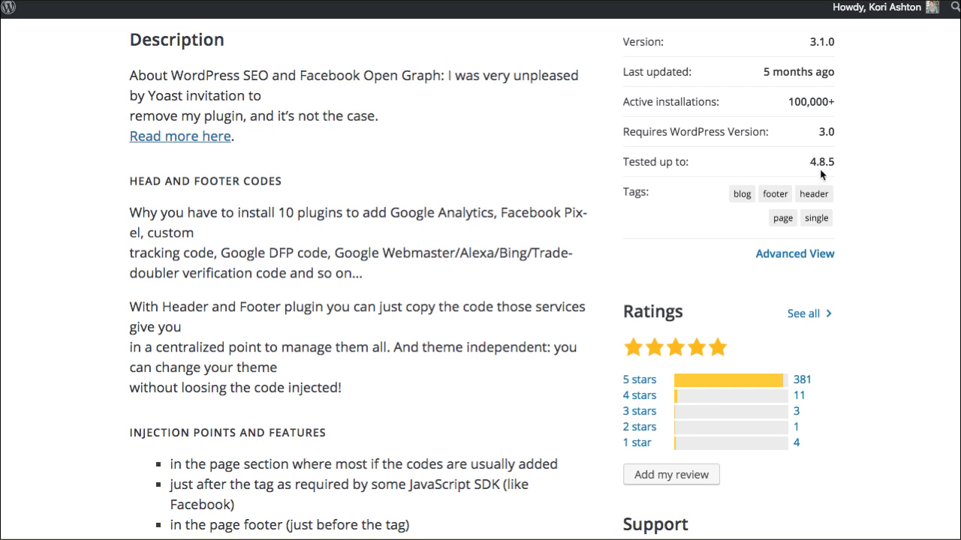
{"action": "scroll", "coordinate": [861, 174], "scroll_direction": "down", "scroll_amount": 2}
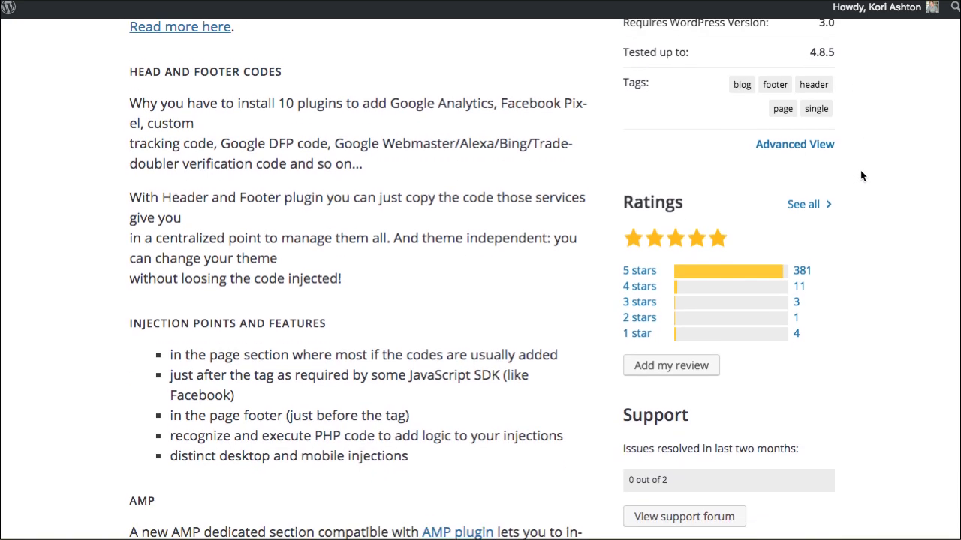
{"action": "scroll", "coordinate": [860, 175], "scroll_direction": "up", "scroll_amount": 7}
{"action": "scroll", "coordinate": [860, 175], "scroll_direction": "up", "scroll_amount": 2}
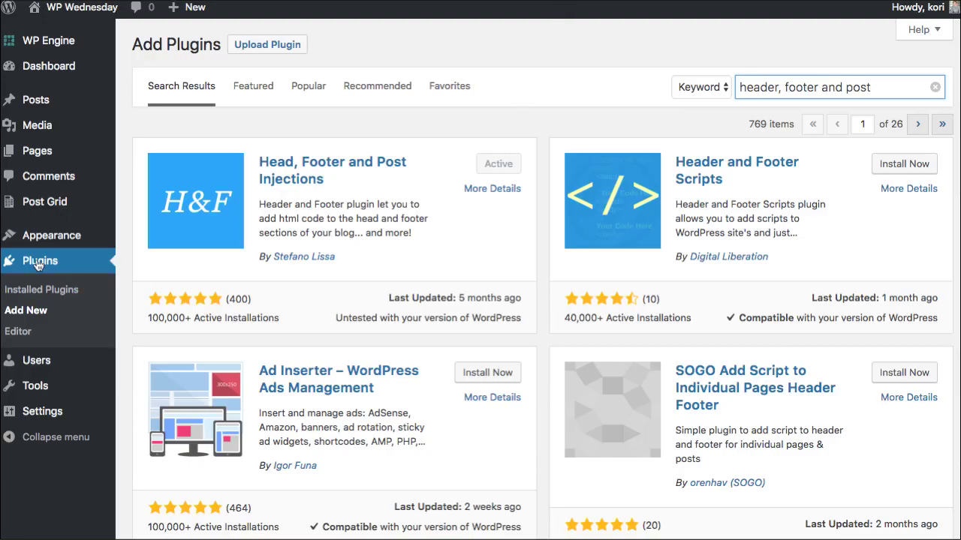
- Go to Settings > Header and Footer to reach the Head, Footer and Post Injections settings
{"action": "triple_click", "coordinate": [815, 87]}
{"action": "left_click", "coordinate": [550, 112]}
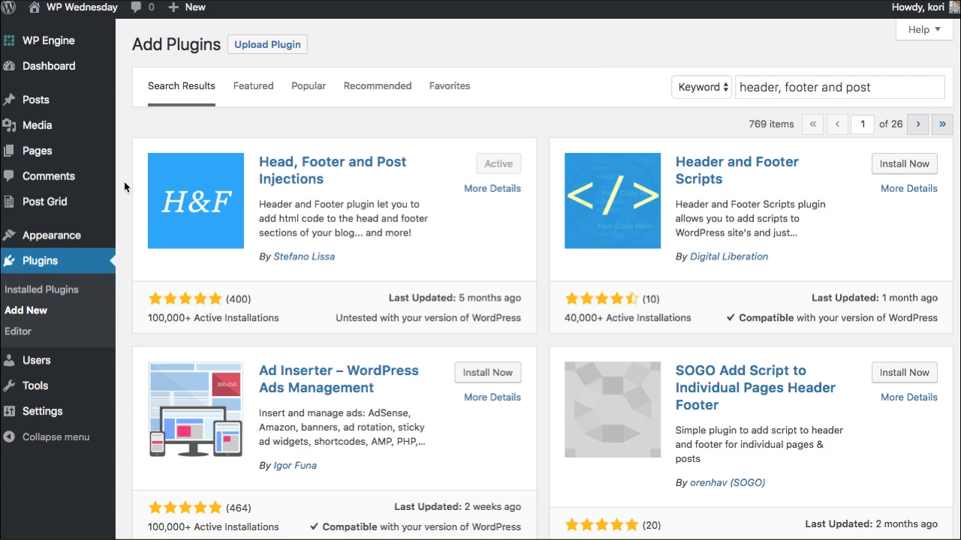
{"action": "mouse_move", "coordinate": [36, 415]}
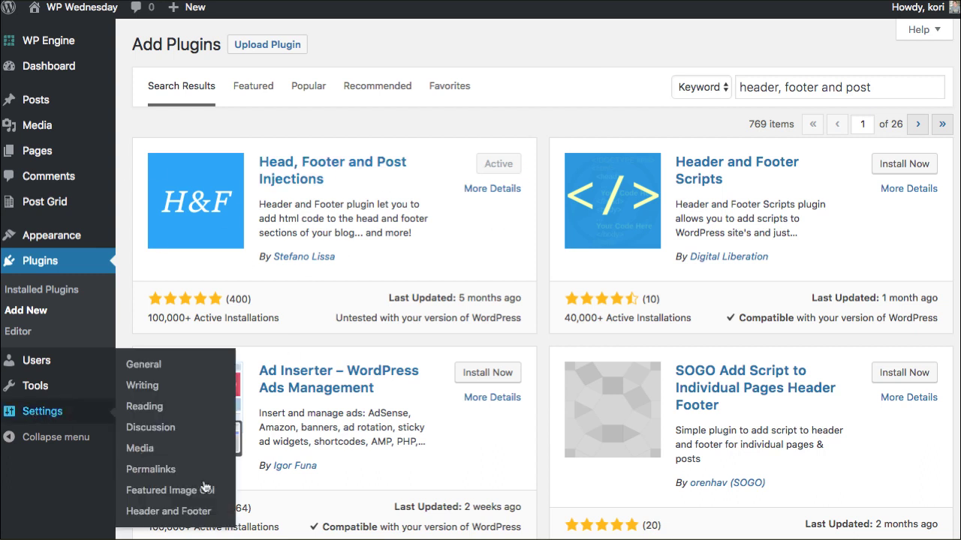
{"action": "left_click", "coordinate": [158, 511]}
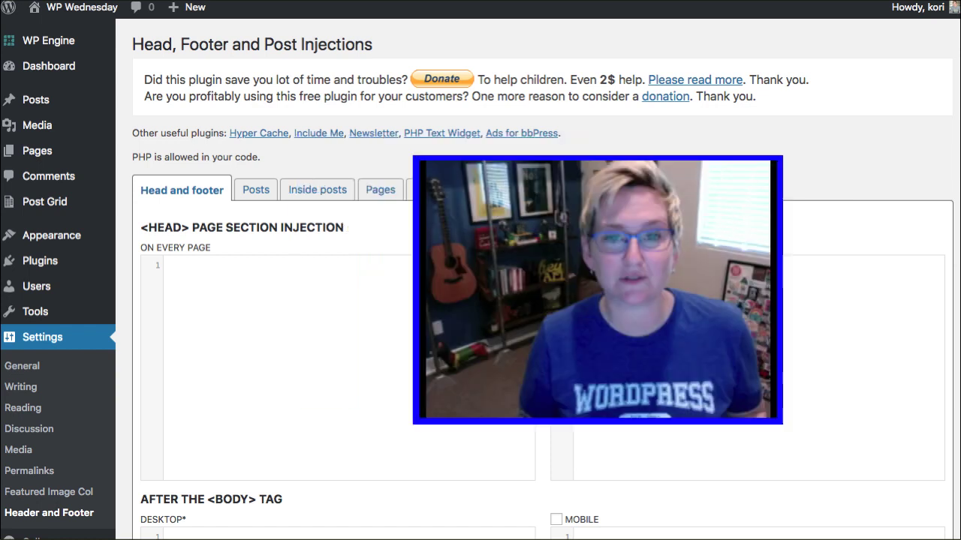
- Review the Posts and Pages tabs, then enter HERE in the after-<BODY> desktop box
{"action": "left_click", "coordinate": [256, 192]}
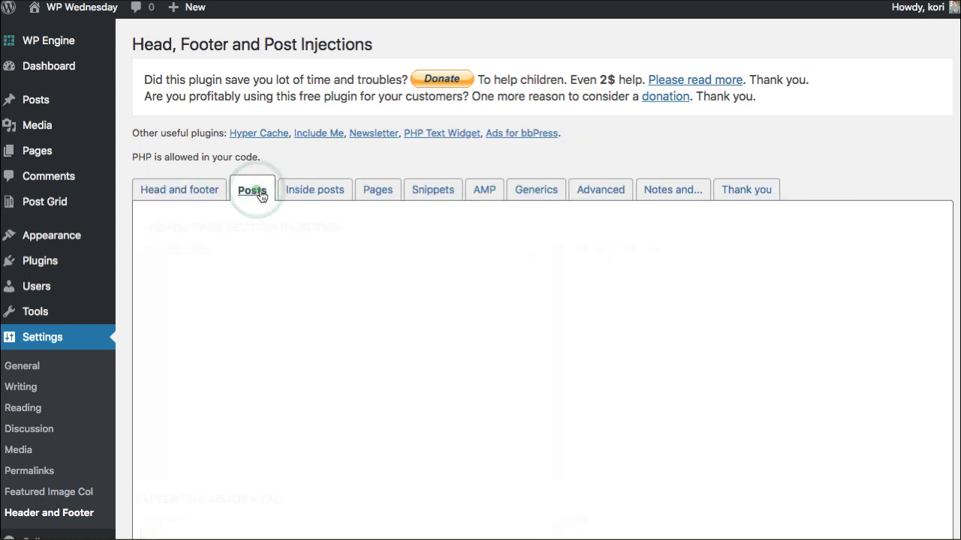
{"action": "left_click", "coordinate": [377, 194]}
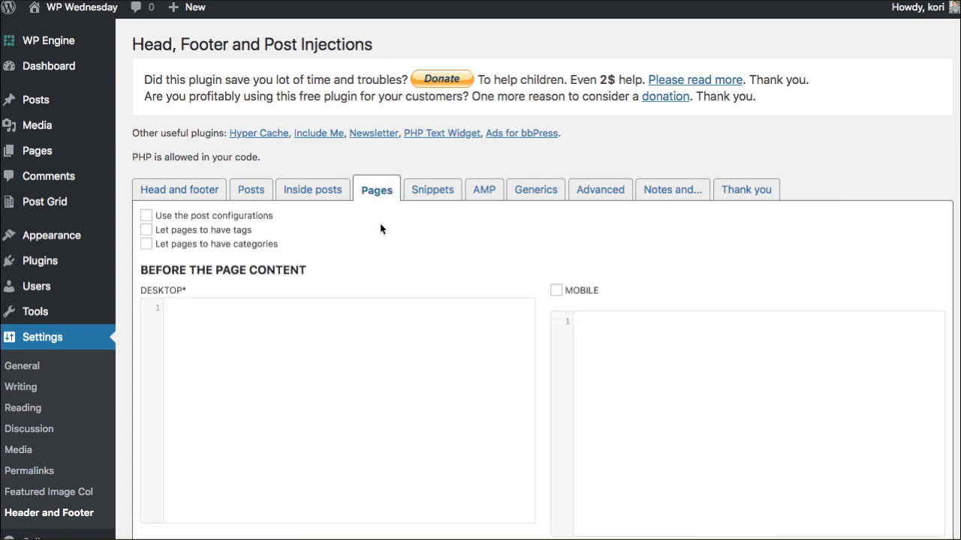
{"action": "left_click", "coordinate": [172, 194]}
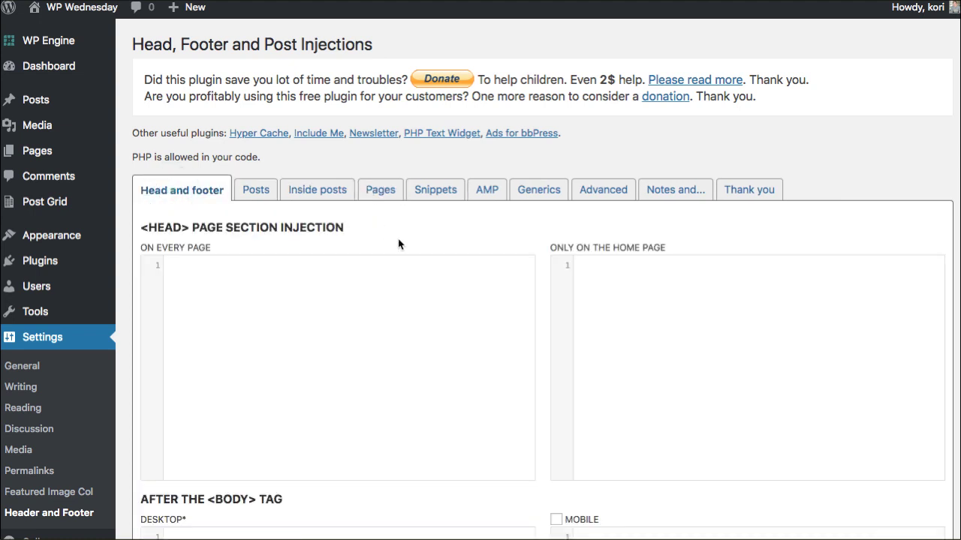
{"action": "scroll", "coordinate": [398, 243], "scroll_direction": "down", "scroll_amount": 4}
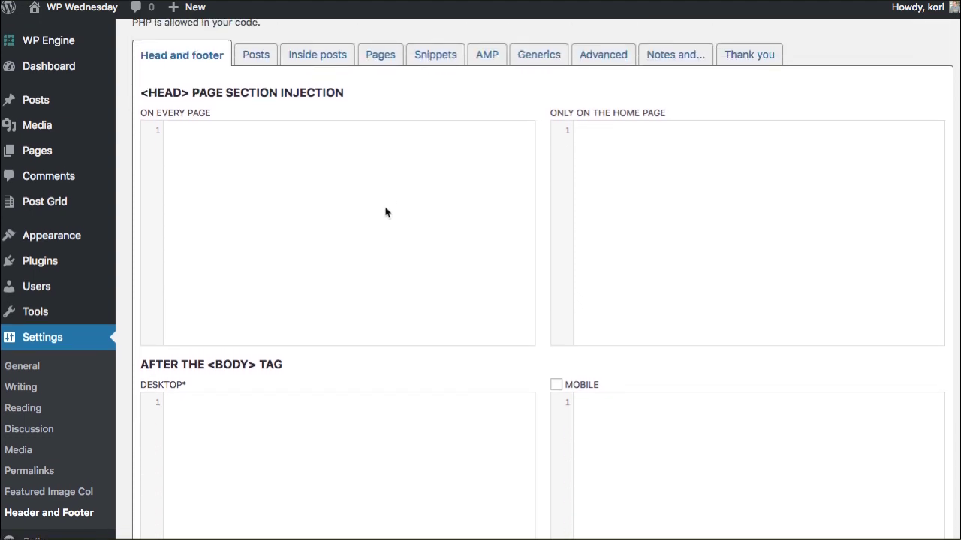
{"action": "scroll", "coordinate": [385, 213], "scroll_direction": "down", "scroll_amount": 4}
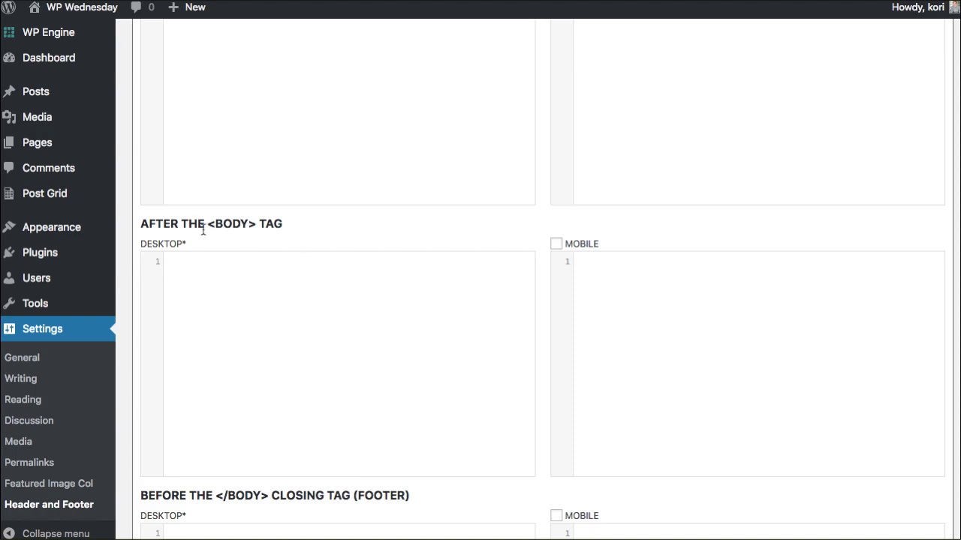
{"action": "left_click_drag", "start_coordinate": [214, 223], "coordinate": [249, 223]}
{"action": "scroll", "coordinate": [421, 325], "scroll_direction": "down", "scroll_amount": 5}
- Save the HERE injection and preview it on the live site
{"action": "left_click", "coordinate": [150, 478]}
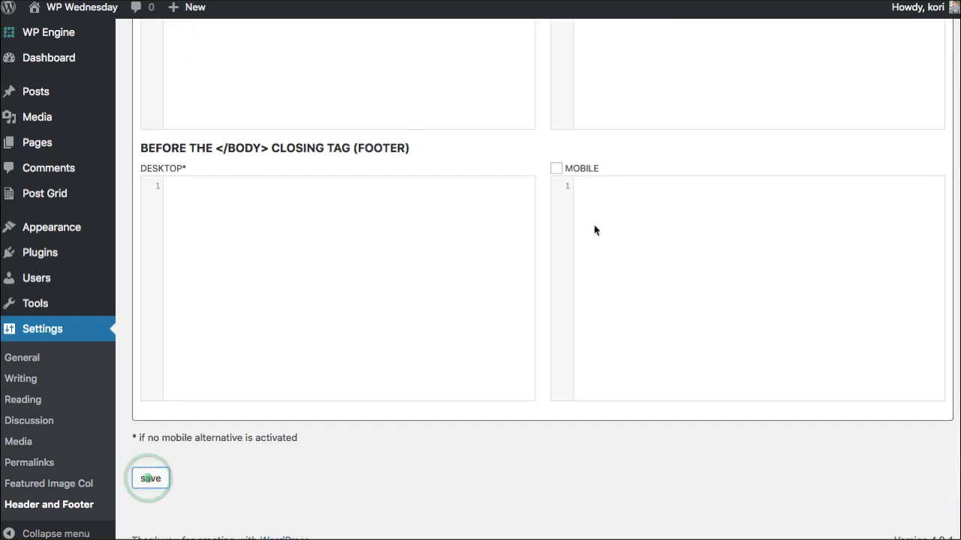
{"action": "left_click", "coordinate": [82, 7]}
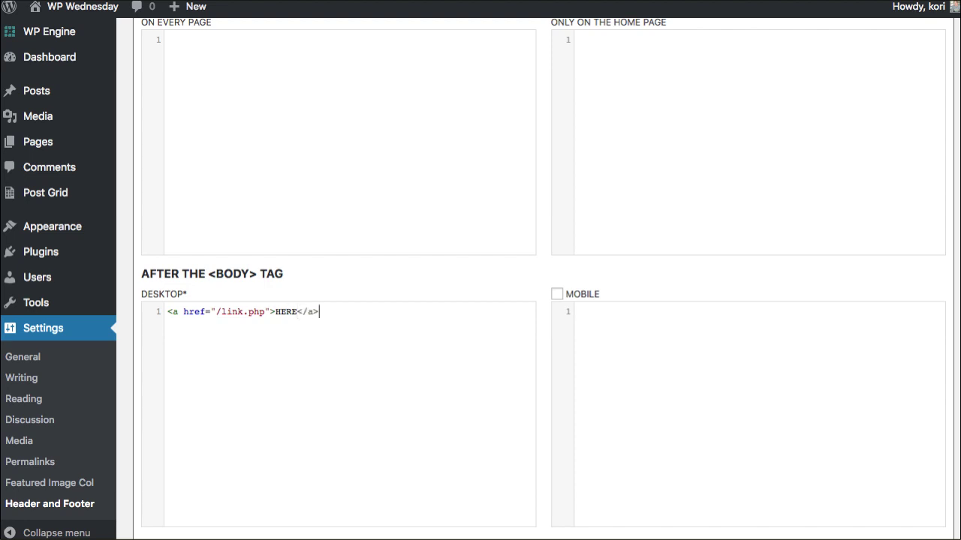
- Copy the HERE link line and paste it twice to make three links
{"action": "left_click_drag", "start_coordinate": [355, 316], "coordinate": [135, 308]}
{"action": "key", "text": "ctrl+c"}
{"action": "left_click", "coordinate": [378, 313]}
{"action": "key", "text": "ctrl+v"}
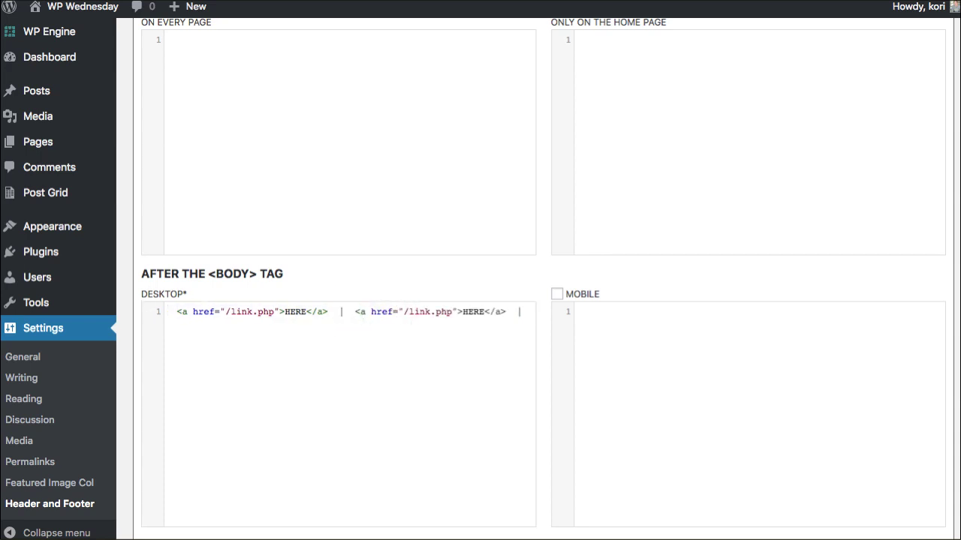
{"action": "type", "text": "<a href=\"/link.php\">HERE</a>"}
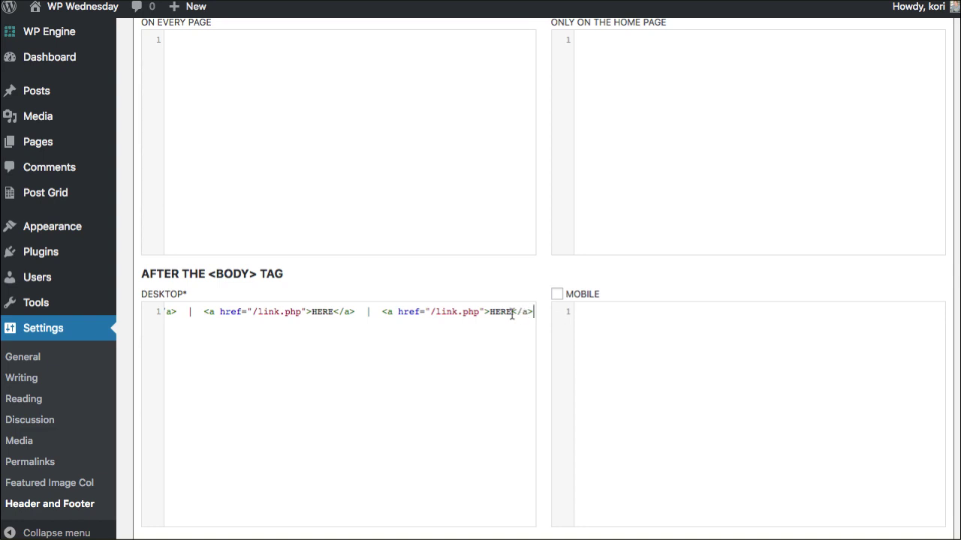
- Relabel the second link HERE 2 and save the three-link menu code
{"action": "left_click", "coordinate": [334, 312]}
{"action": "type", "text": "2"}
{"action": "scroll", "coordinate": [305, 375], "scroll_direction": "down", "scroll_amount": 5}
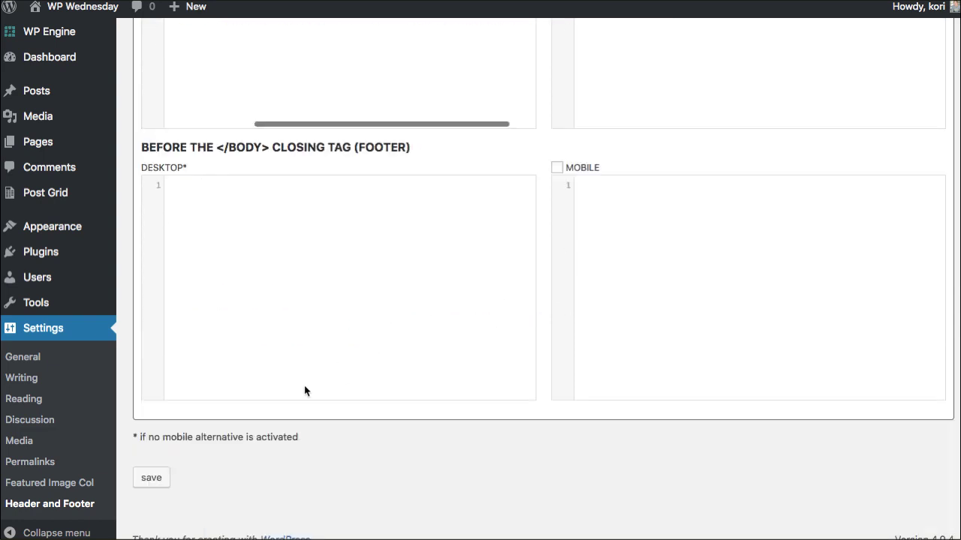
{"action": "left_click", "coordinate": [148, 479]}
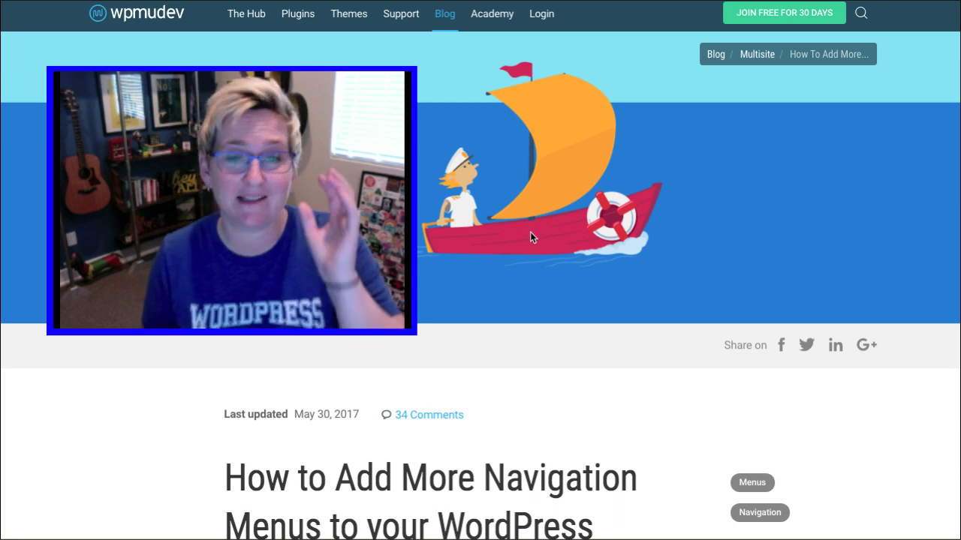
{"action": "scroll", "coordinate": [531, 231], "scroll_direction": "down", "scroll_amount": 1}
{"action": "scroll", "coordinate": [530, 232], "scroll_direction": "down", "scroll_amount": 1}
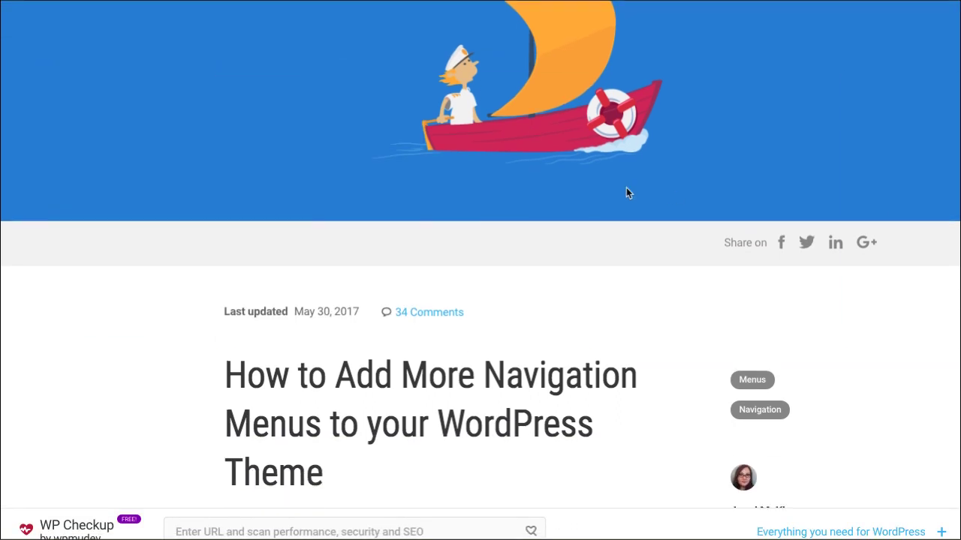
{"action": "scroll", "coordinate": [624, 192], "scroll_direction": "down", "scroll_amount": 10}
{"action": "scroll", "coordinate": [623, 193], "scroll_direction": "down", "scroll_amount": 12}
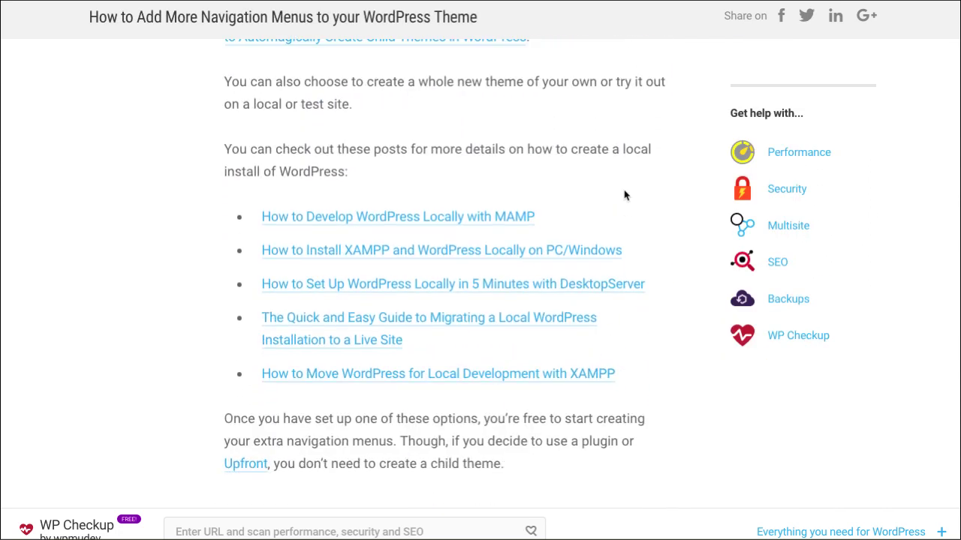
{"action": "scroll", "coordinate": [625, 194], "scroll_direction": "down", "scroll_amount": 10}
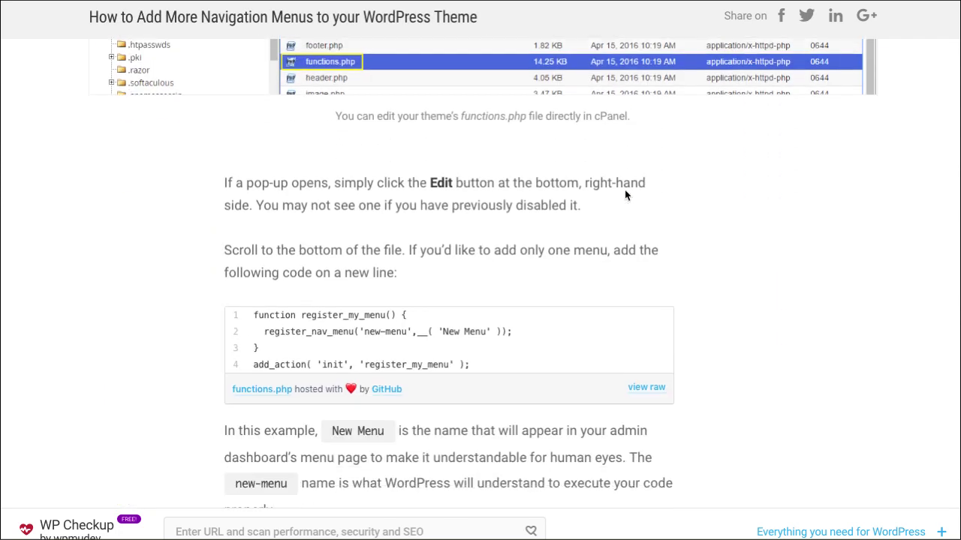
{"action": "scroll", "coordinate": [624, 194], "scroll_direction": "down", "scroll_amount": 10}
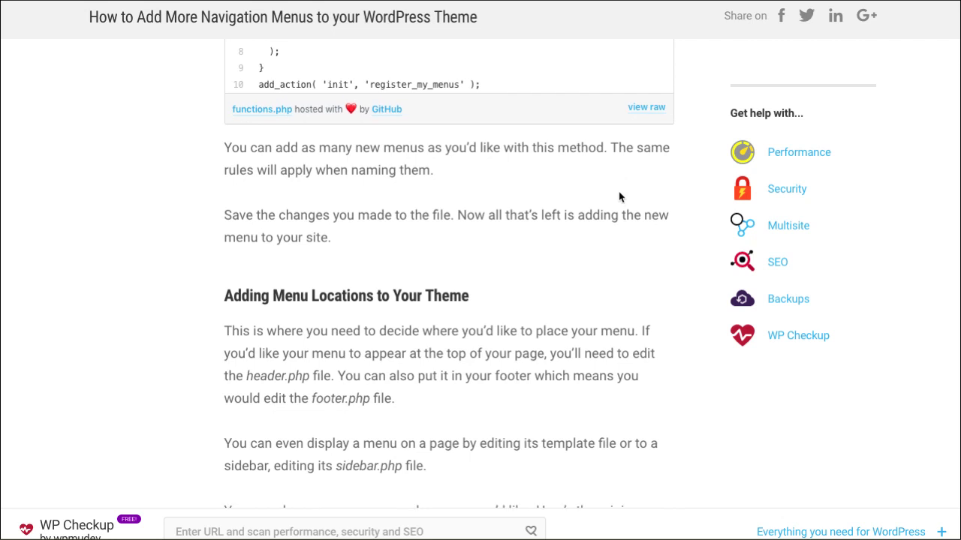
{"action": "scroll", "coordinate": [304, 264], "scroll_direction": "down", "scroll_amount": 1}
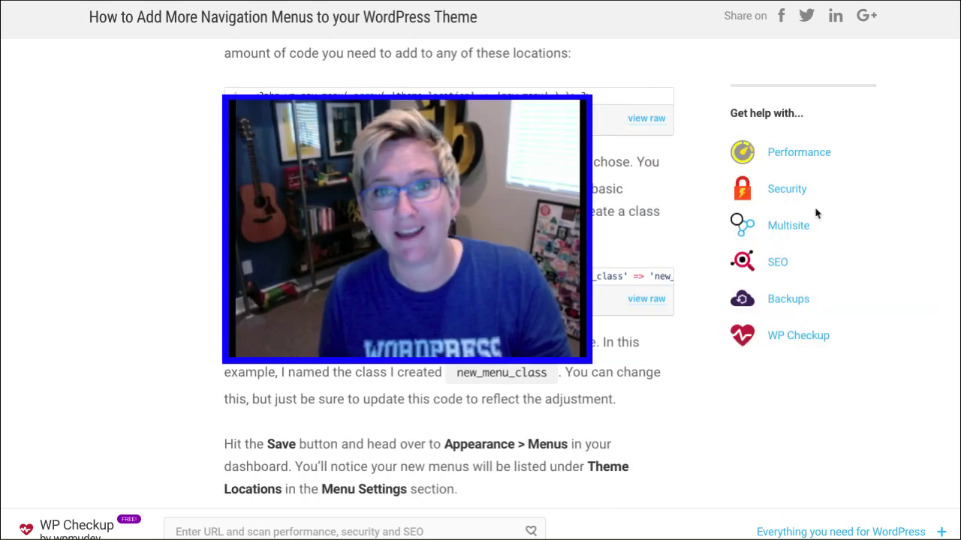